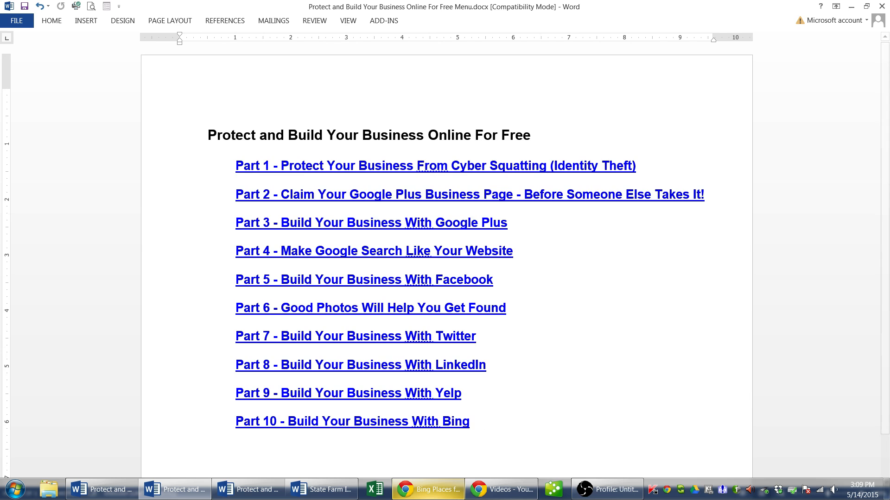
Switch to the Links document, then minimize both Word windows to reveal Chrome
mouse_move(240, 494)
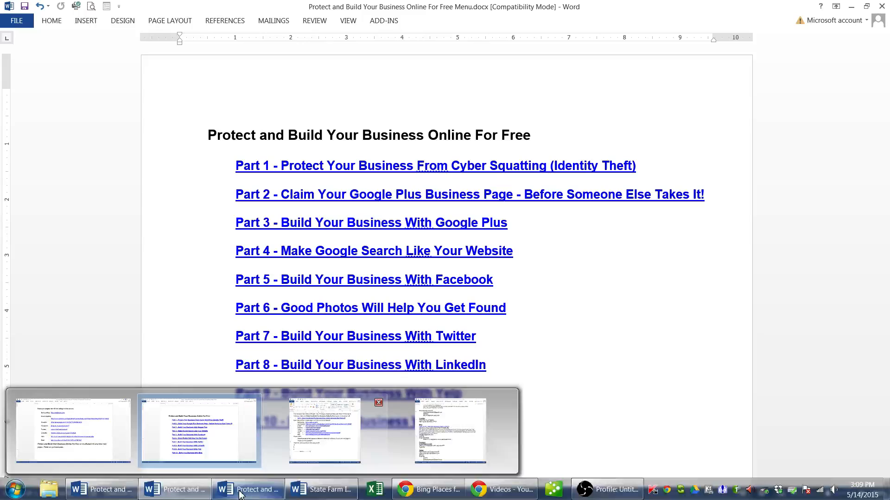
click(79, 461)
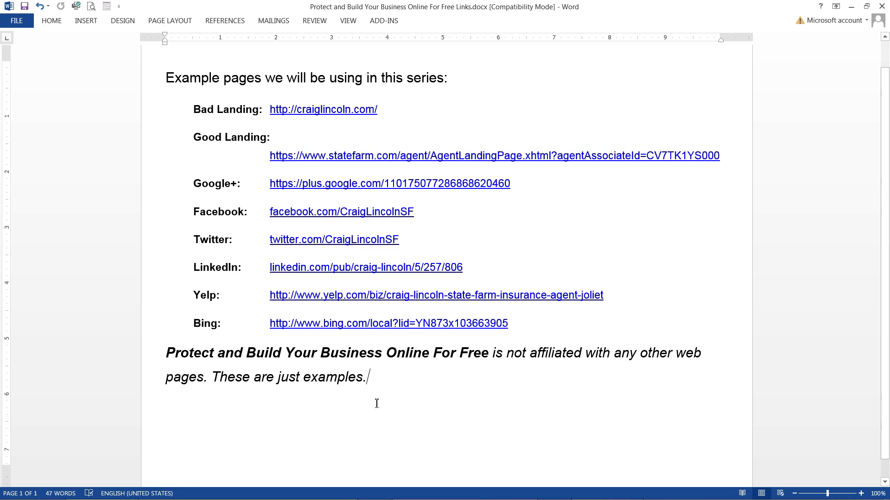
click(851, 7)
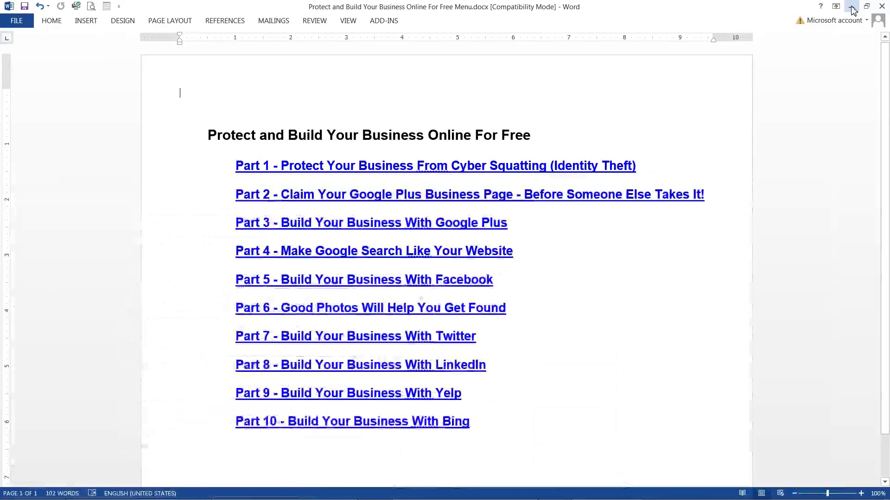
click(851, 7)
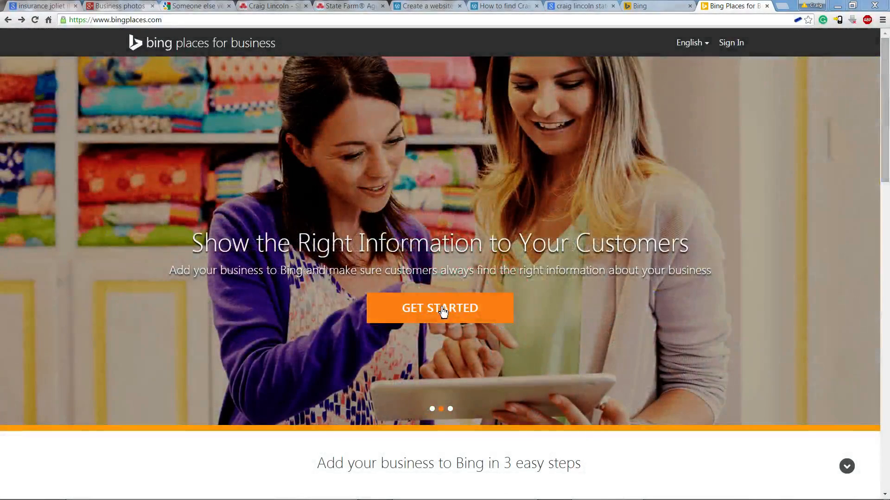
Click GET STARTED on the bingplaces.com home page
click(442, 309)
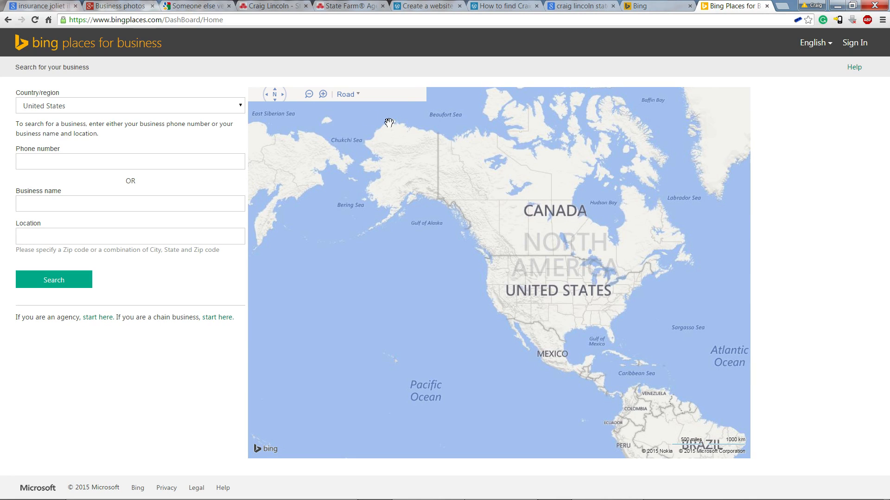
Search Bing Places by the business phone number
click(90, 163)
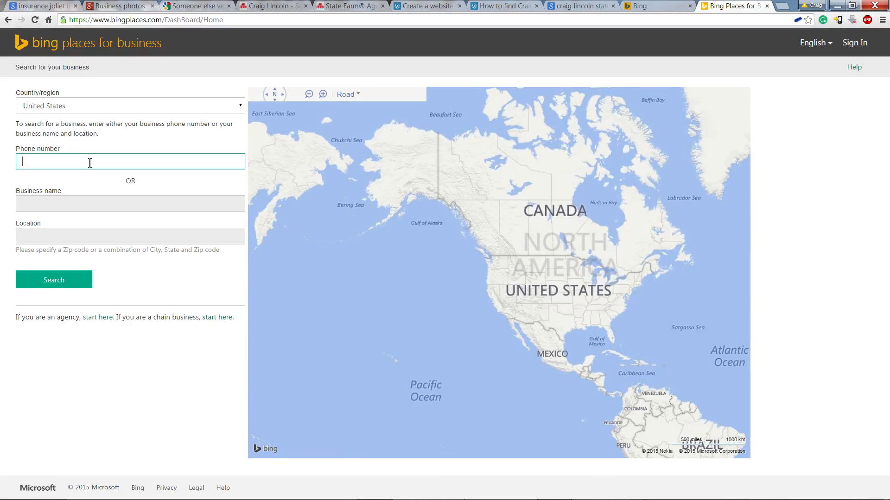
click(62, 286)
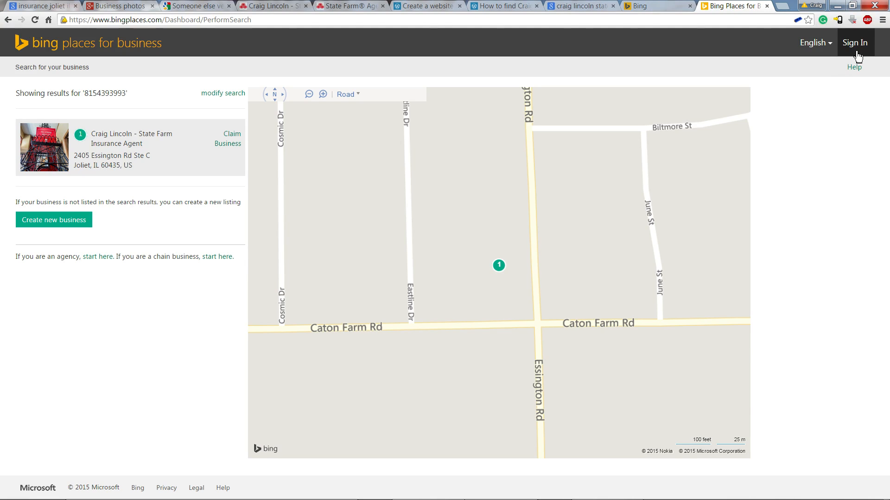
Change the Google query's site:bing.com restriction to site:facebook.com, then view the agent's Bing Local page
click(575, 7)
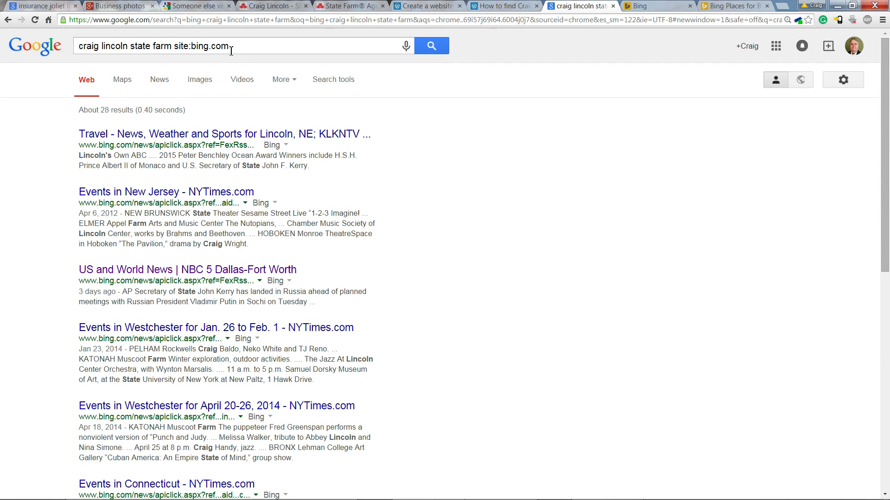
click(435, 50)
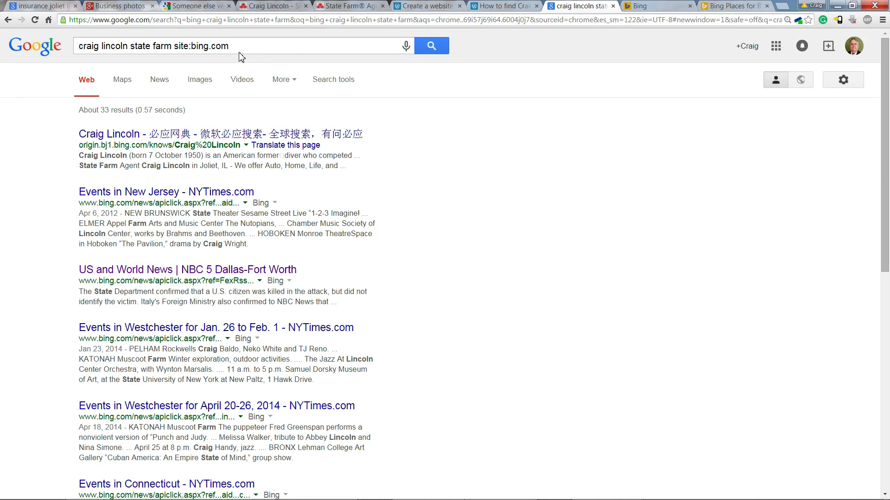
drag(240, 46, 194, 48)
text(fac)
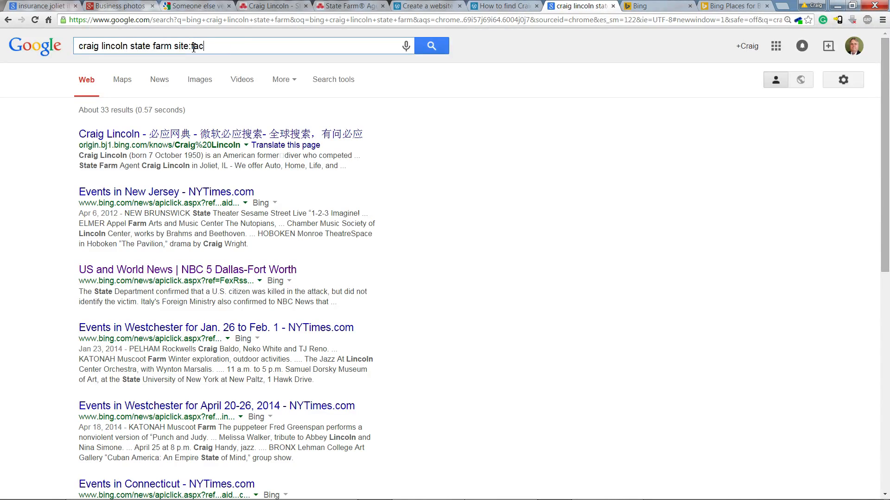
text(ebook.com)
key(Return)
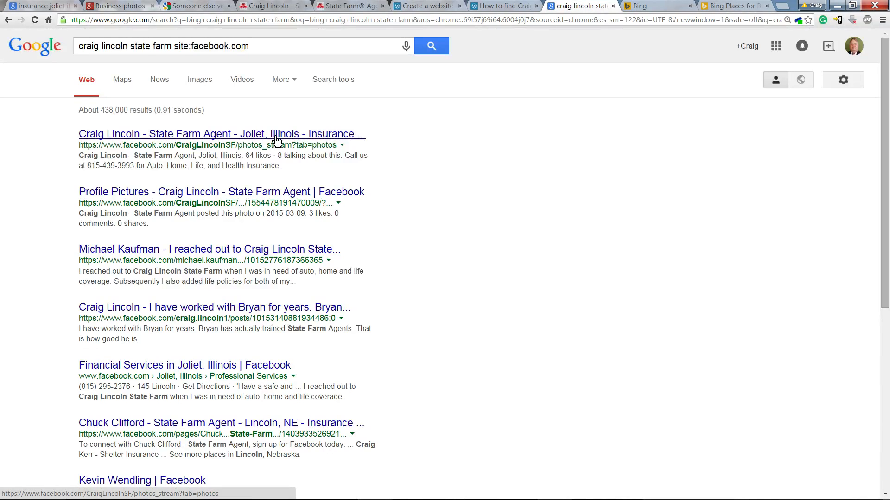
click(664, 10)
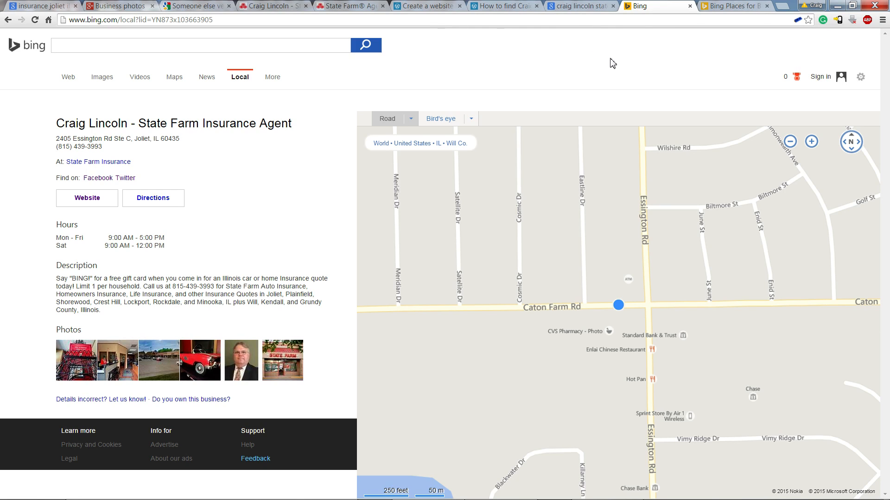
Back on the Bing Places tab, sign in with the saved business Microsoft account
click(739, 7)
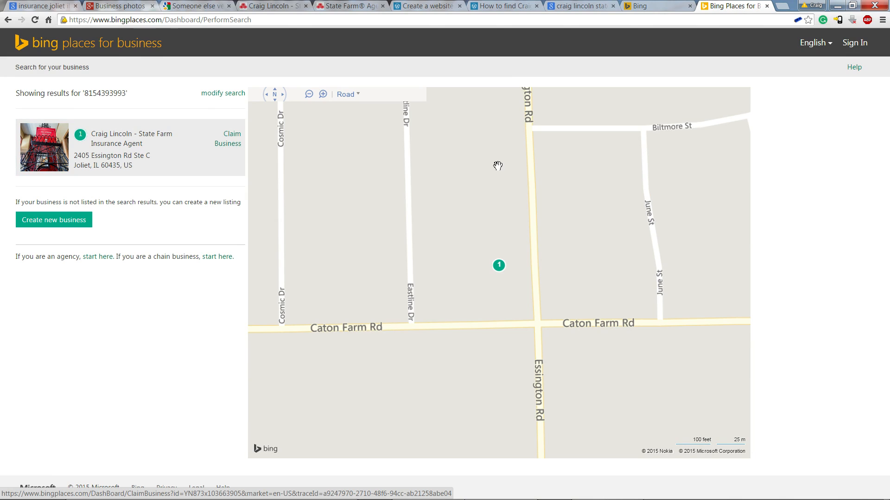
click(855, 44)
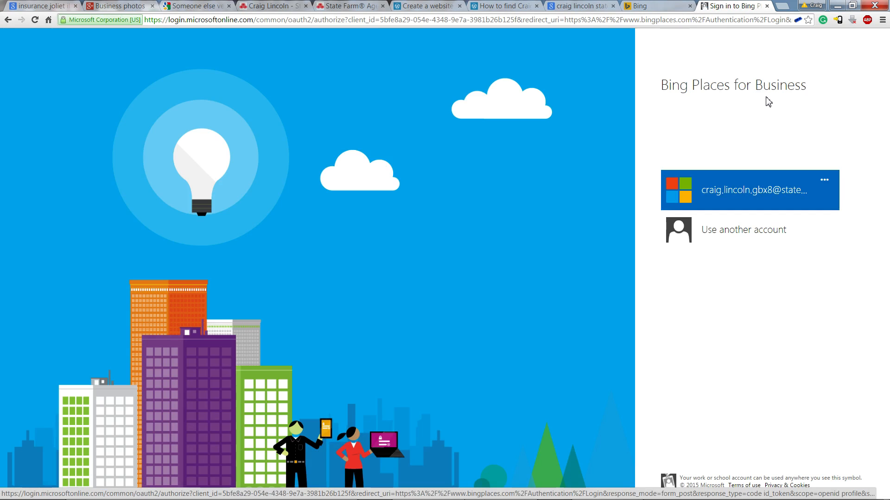
click(757, 193)
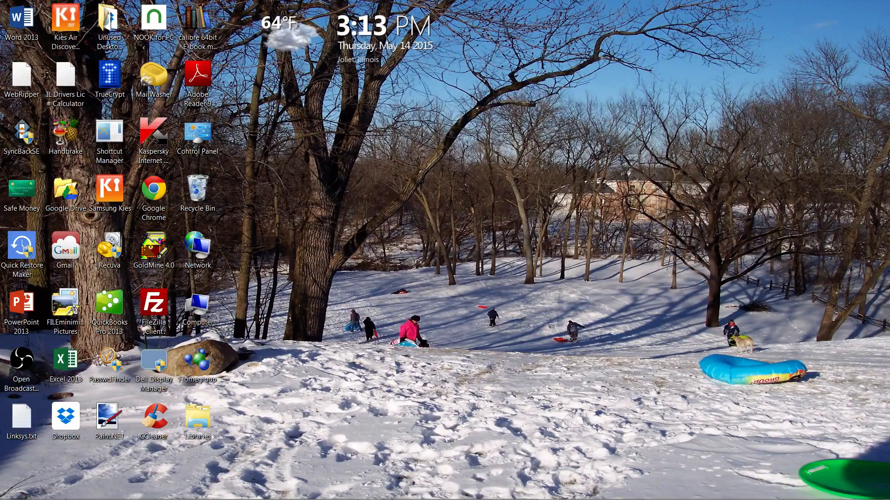
Bring back and maximize the browser window, then close the error dialog
drag(889, 55, 381, 35)
click(466, 34)
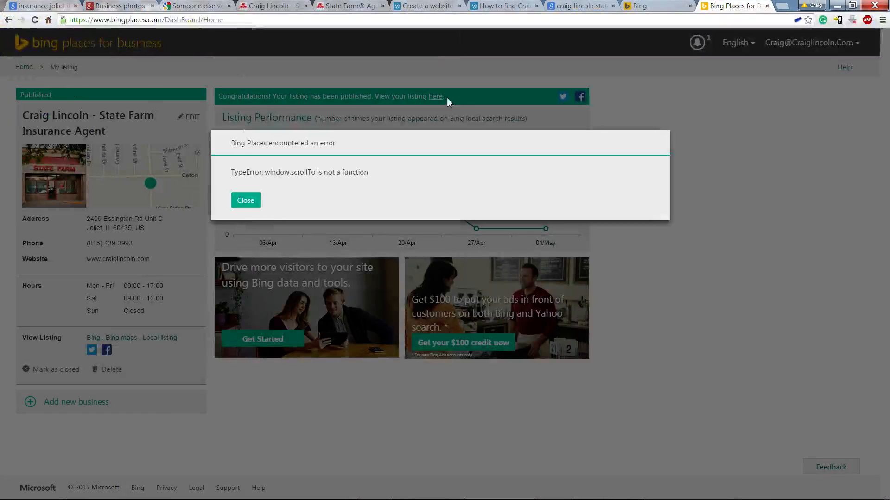
click(245, 201)
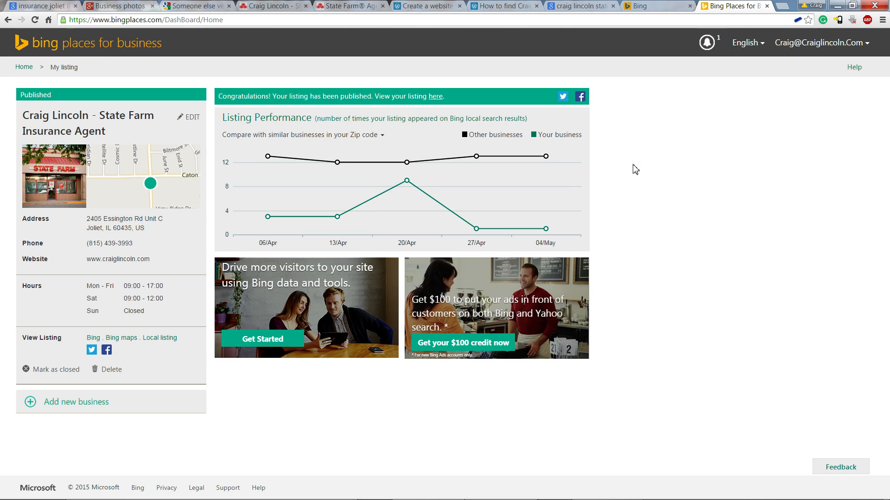
mouse_move(272, 214)
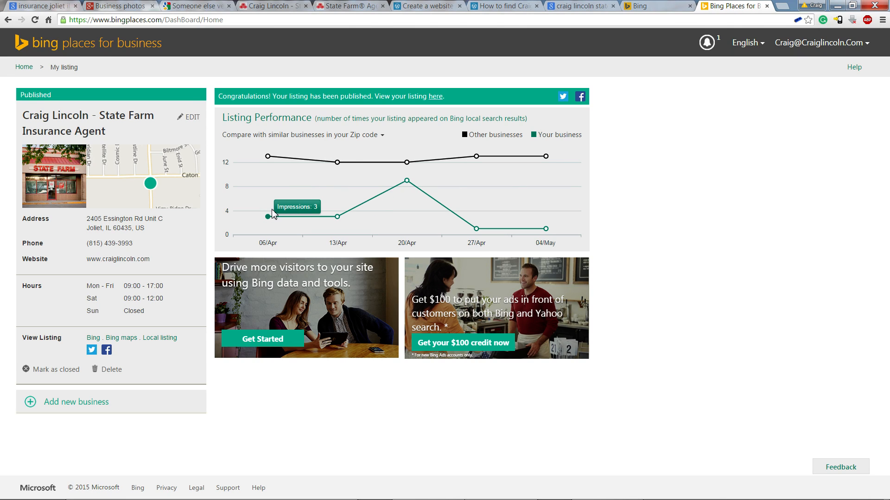
mouse_move(268, 157)
mouse_move(408, 186)
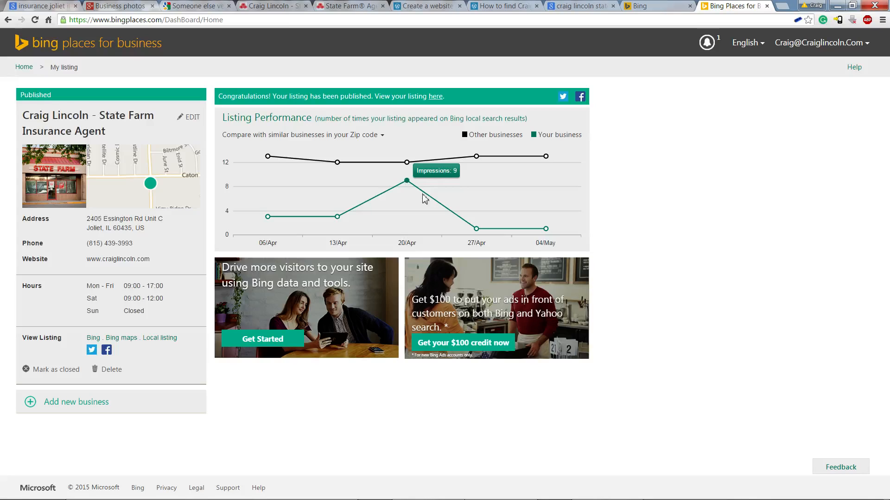
mouse_move(477, 232)
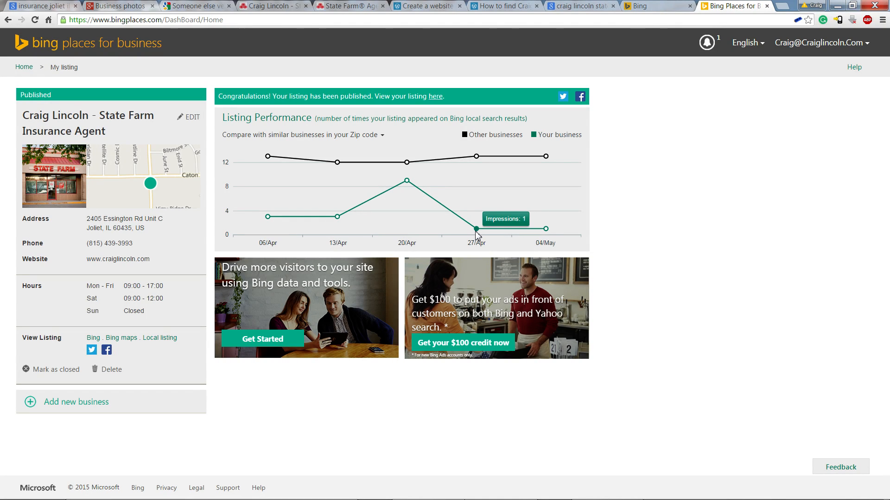
mouse_move(480, 159)
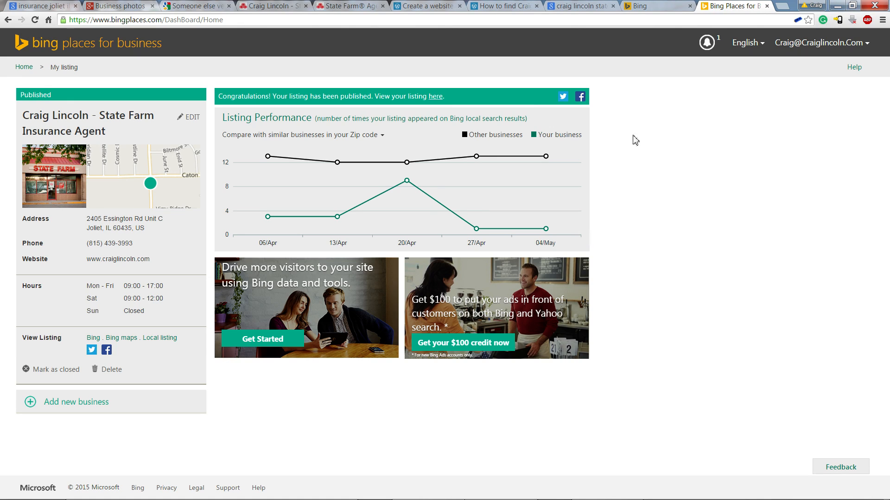
Open the listing for editing, delete 'Unit C' from Address line 1, and continue
click(195, 121)
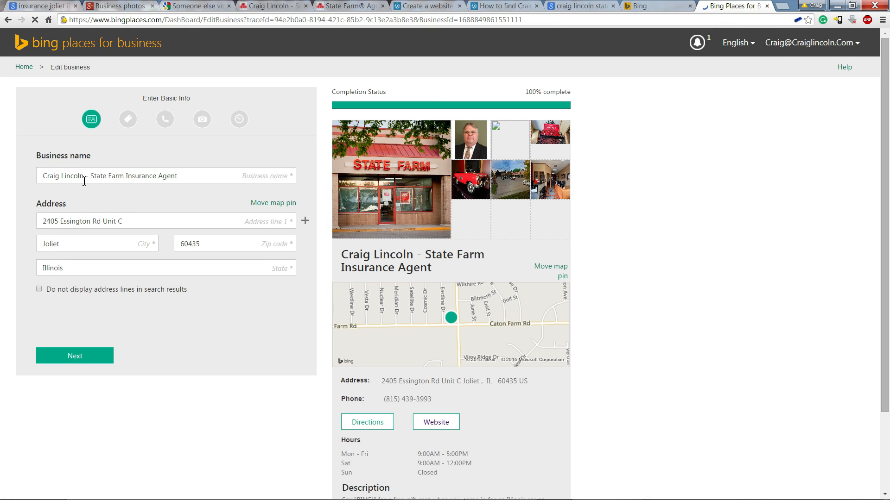
shift+click(103, 222)
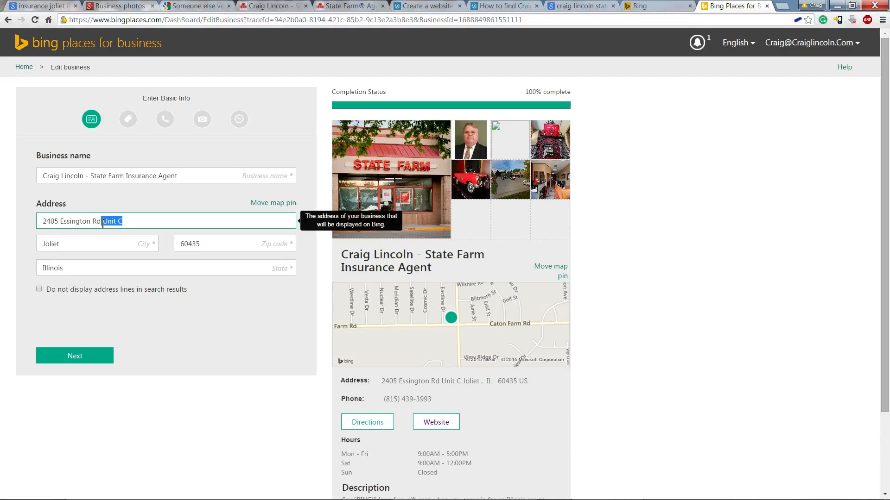
key(BackSpace)
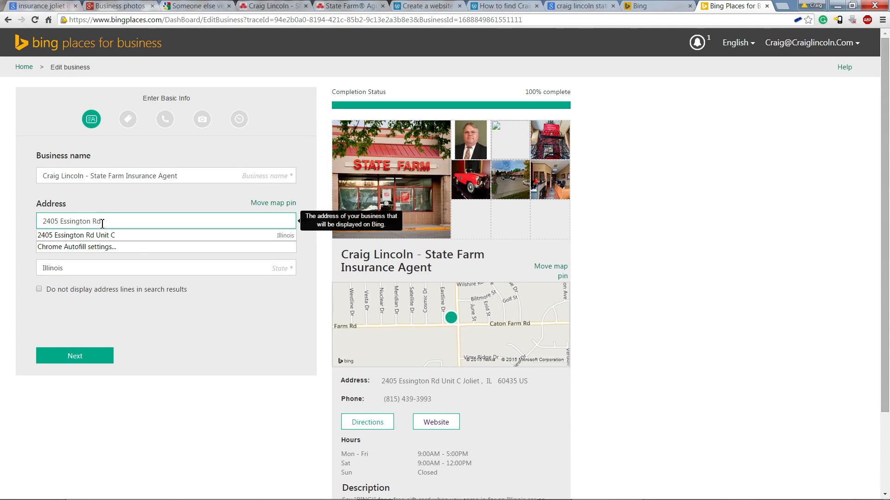
click(168, 318)
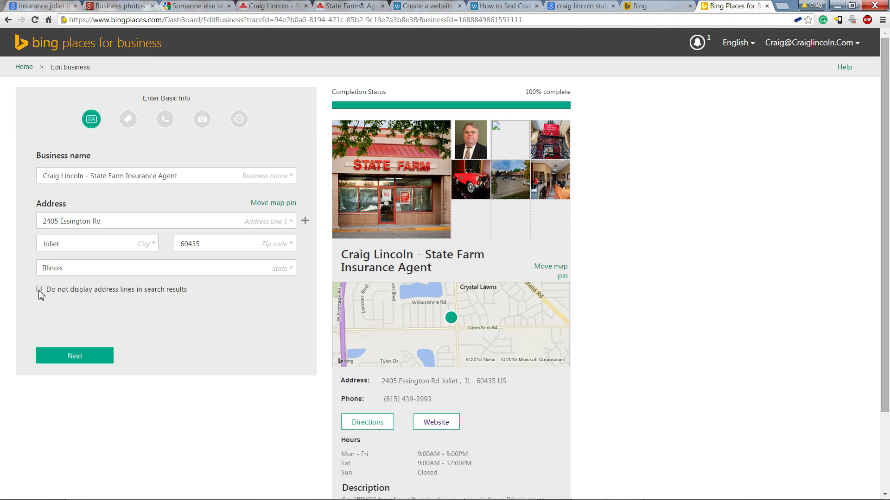
click(93, 361)
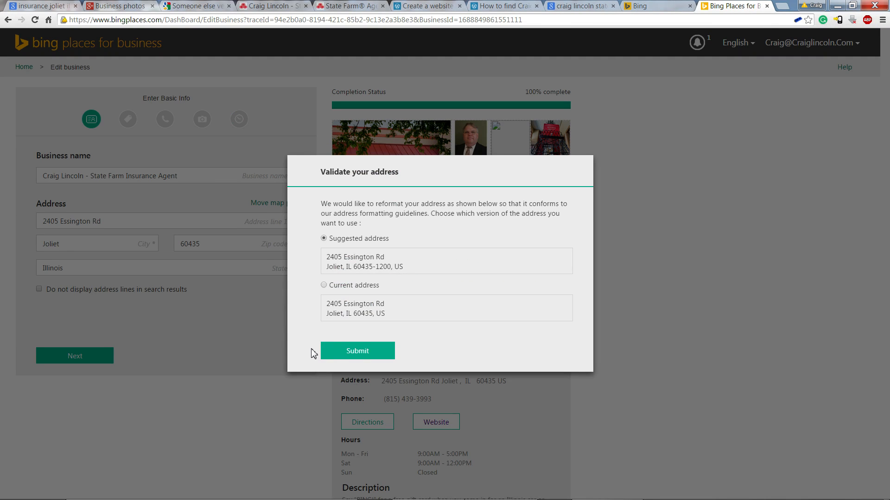
Accept the suggested reformatted address in the Validate your address dialog
click(324, 286)
click(348, 355)
click(324, 238)
click(357, 356)
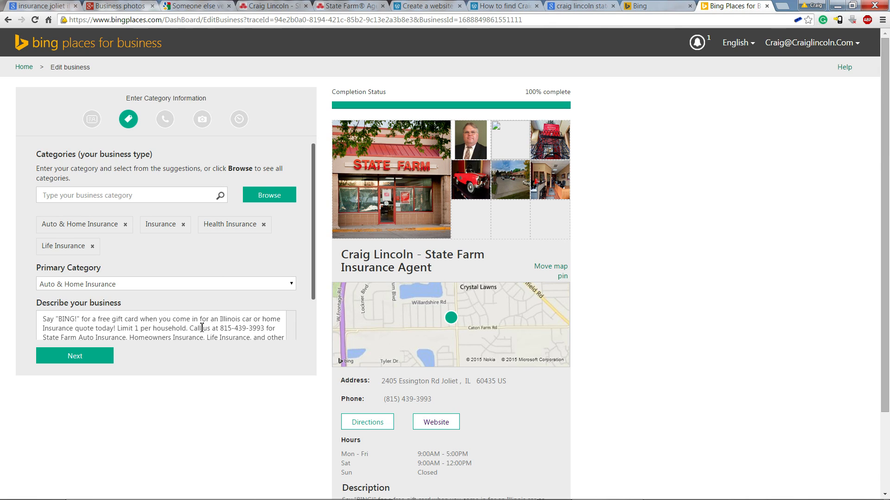
Expand the Describe your business box to show the full description text
click(142, 324)
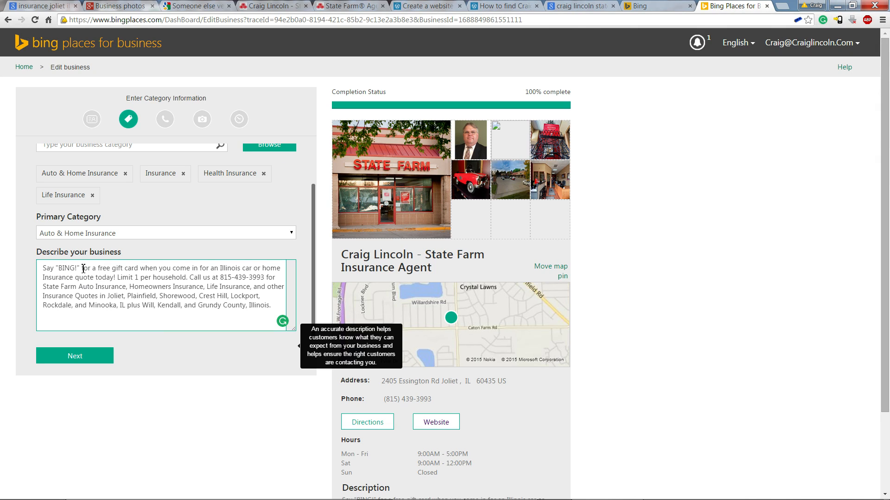
Add 'when you call' plus the business phone number to the first sentence, fixing leftover words
text(when you )
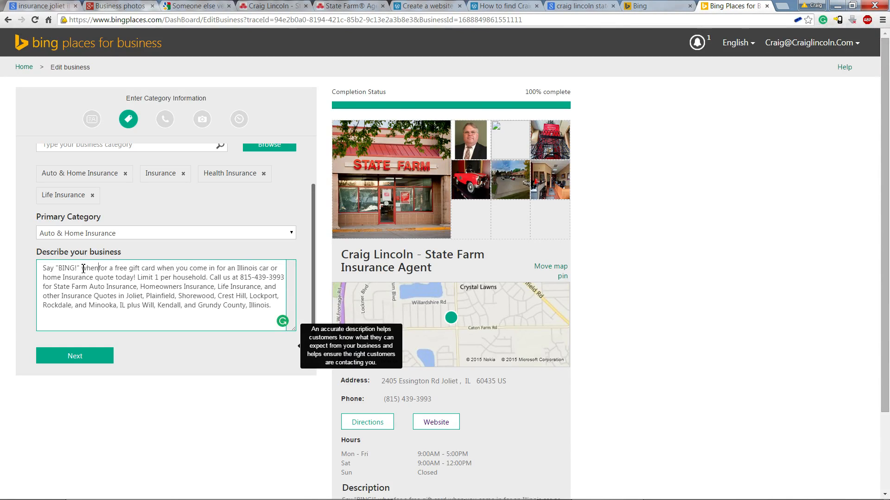
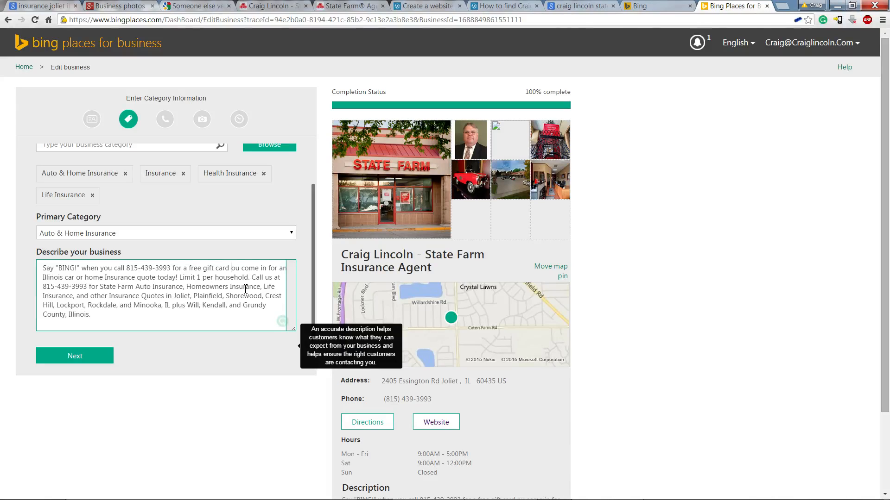
key(Delete)
key(Delete)
key(Delete)
key(Delete)
key(Delete)
key(Delete)
key(Delete)
key(Delete)
key(Delete)
key(Delete)
key(Delete)
key(Delete)
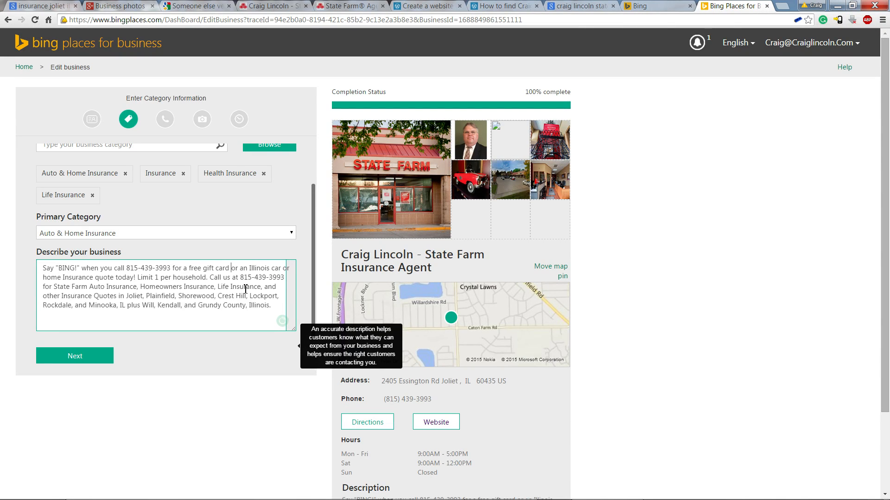
text(with)
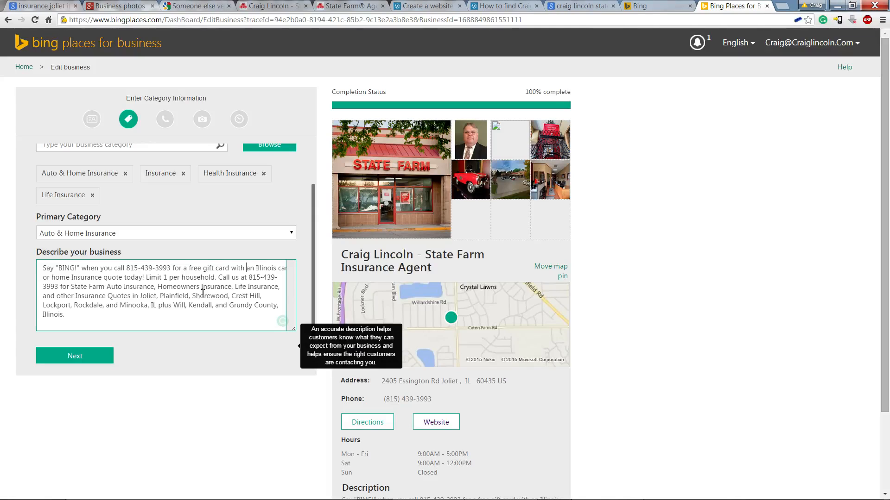
Select the description's first sentence and move on to contact details
drag(218, 278, 277, 279)
click(209, 278)
drag(218, 278, 27, 269)
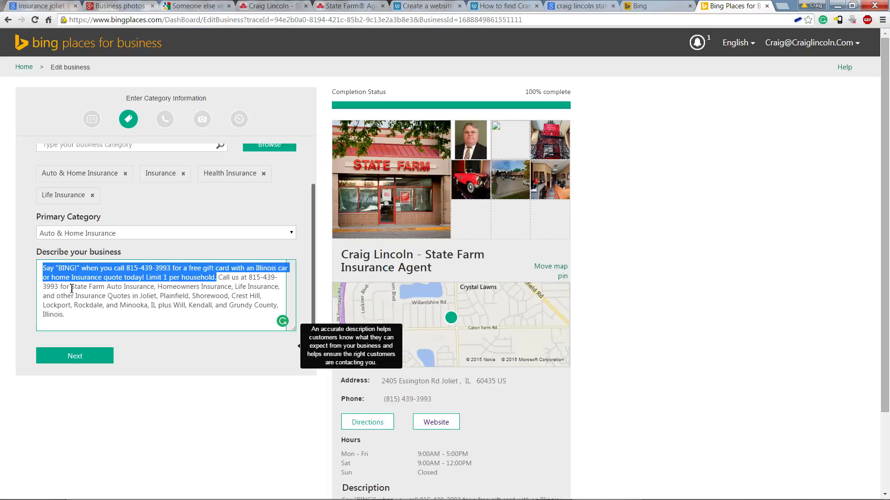
click(73, 357)
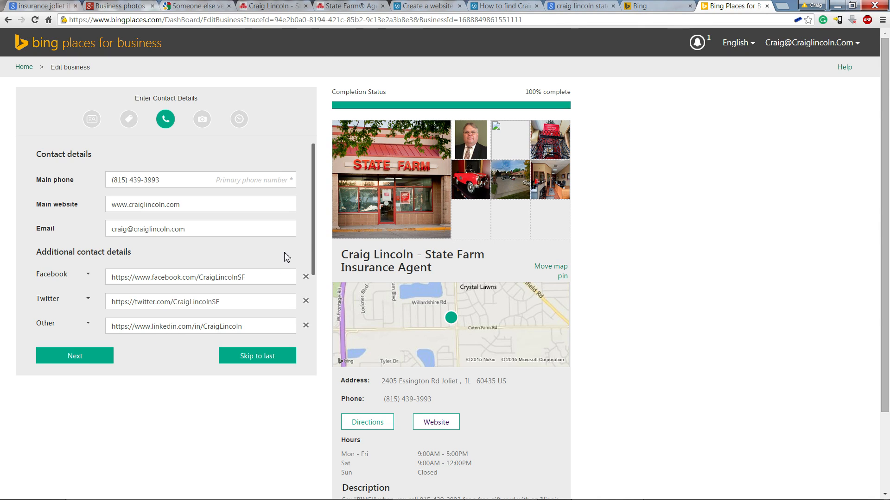
Review the contact details and the Facebook, Twitter, LinkedIn, Google+ and Yelp links, then continue to photos
drag(313, 238, 314, 302)
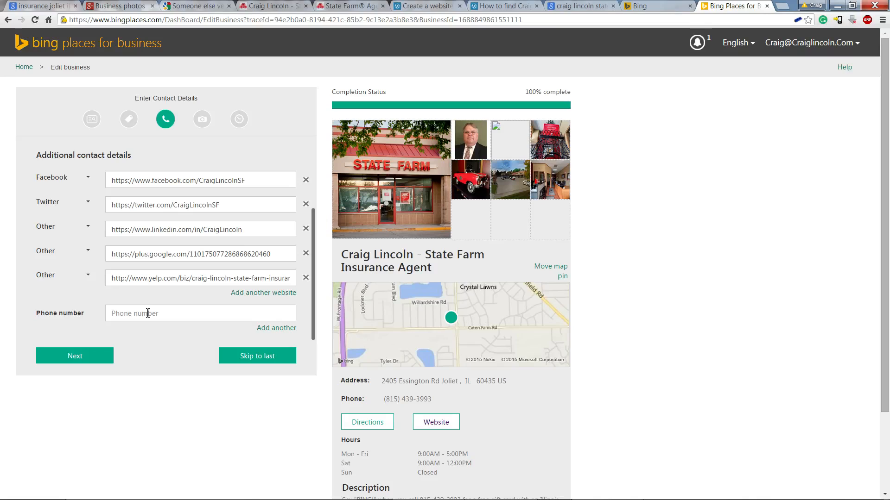
click(92, 359)
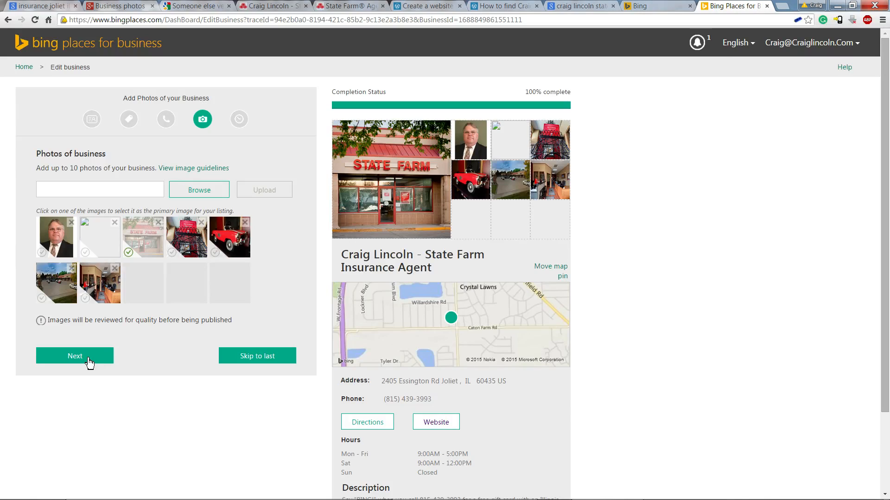
Keep the seven photos with the State Farm storefront as primary and continue to working hours
click(89, 362)
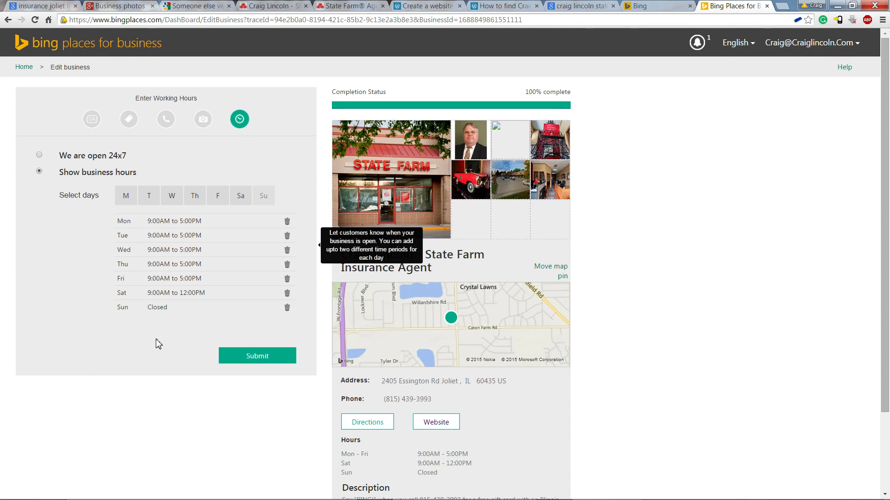
Submit the listing with hours Mon–Fri 9:00AM–5:00PM, Saturday 9:00AM–12:00PM, Sunday closed
click(259, 359)
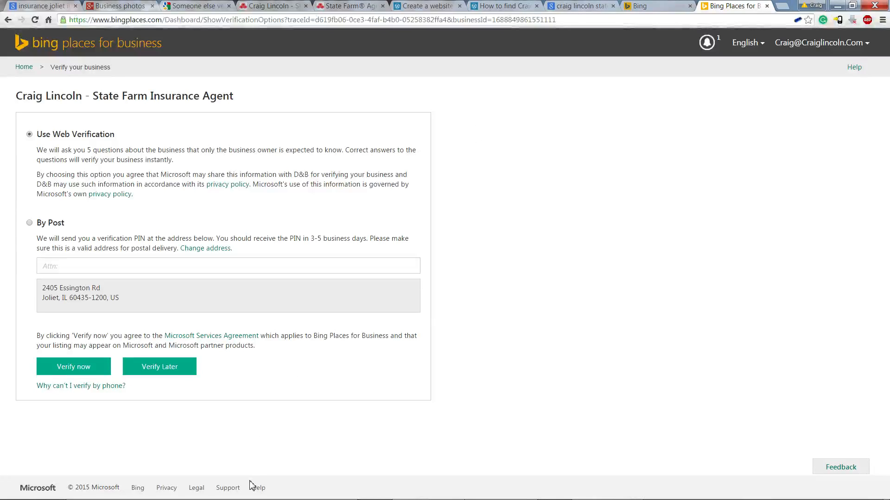
Bring the Word Menu document listing series Parts 1 to 10 to the front
mouse_move(204, 495)
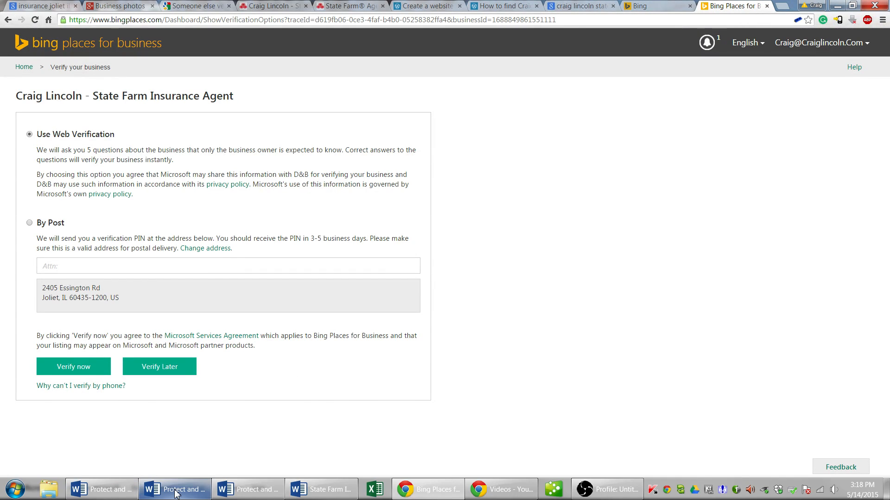
mouse_move(176, 494)
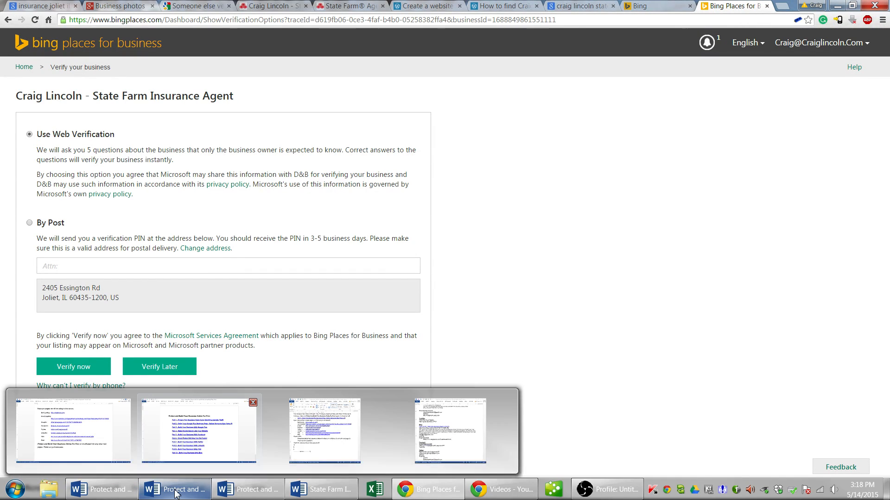
click(218, 456)
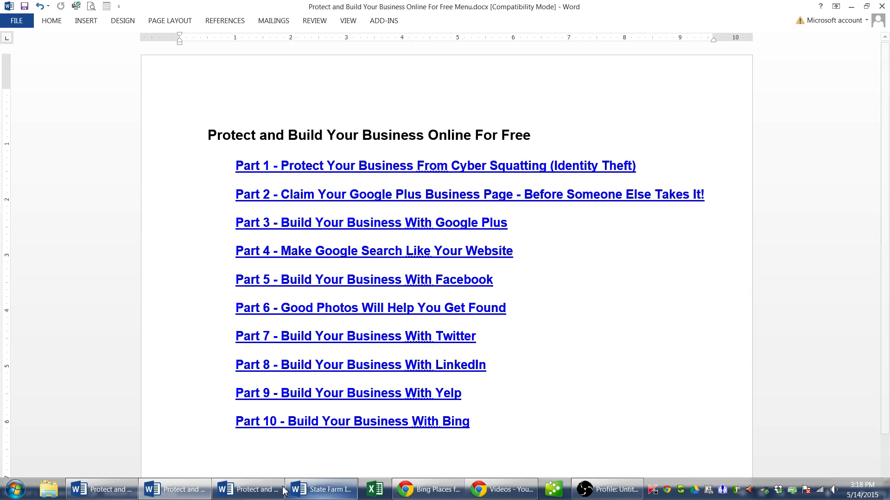
Bring the 'Protect and Build Your Business Online For Free Links' Word document forward, then switch to the recorder
click(324, 490)
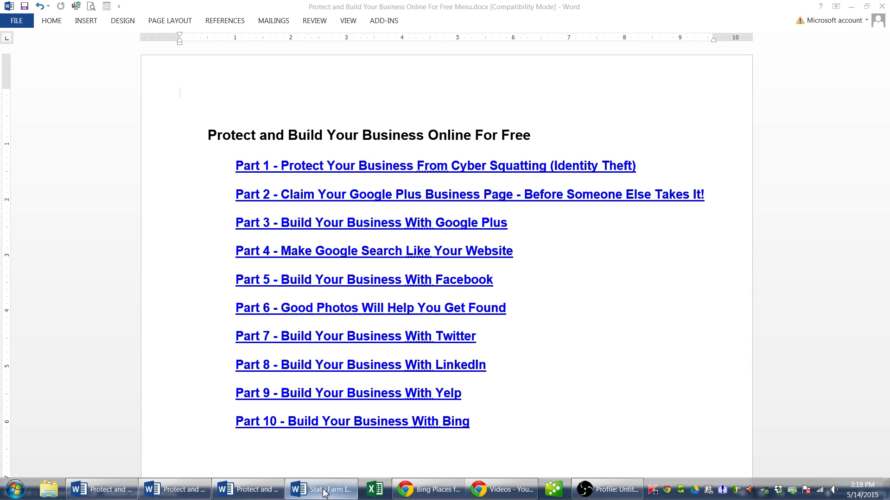
click(244, 490)
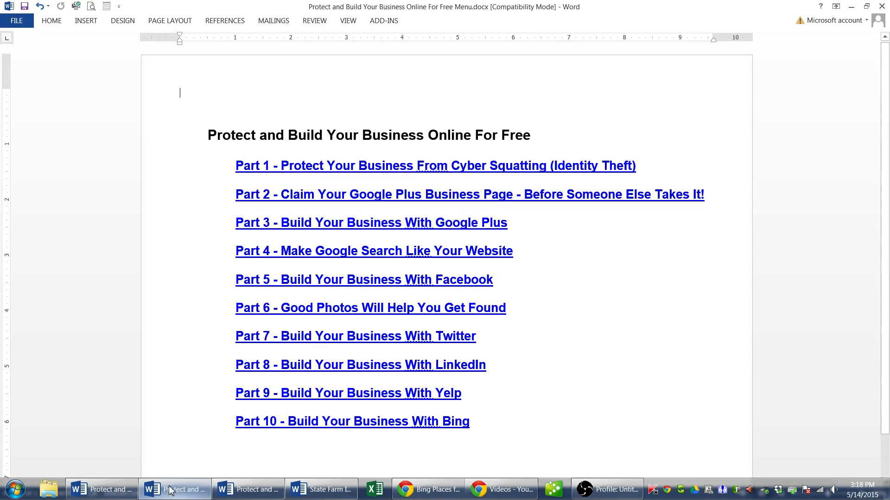
click(112, 490)
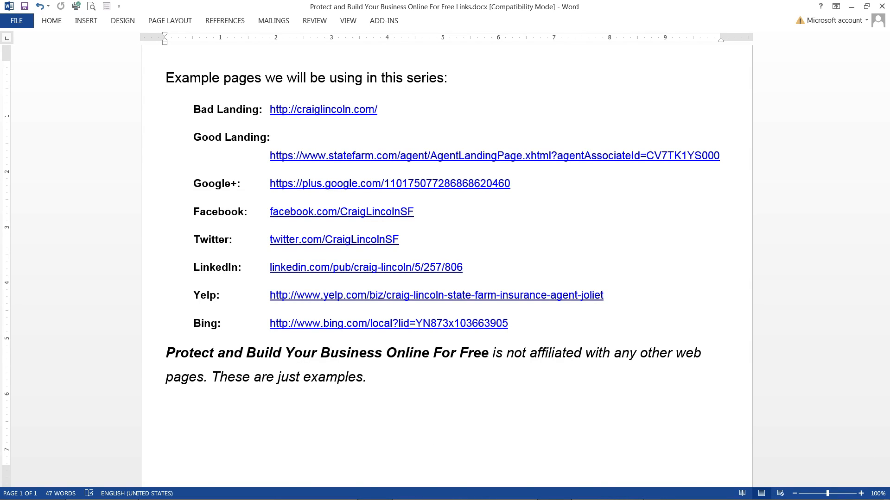
mouse_move(559, 487)
click(612, 489)
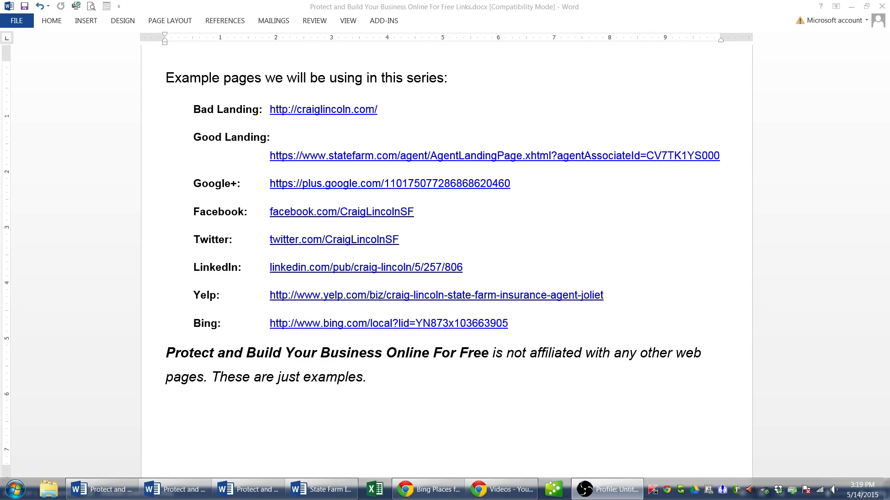